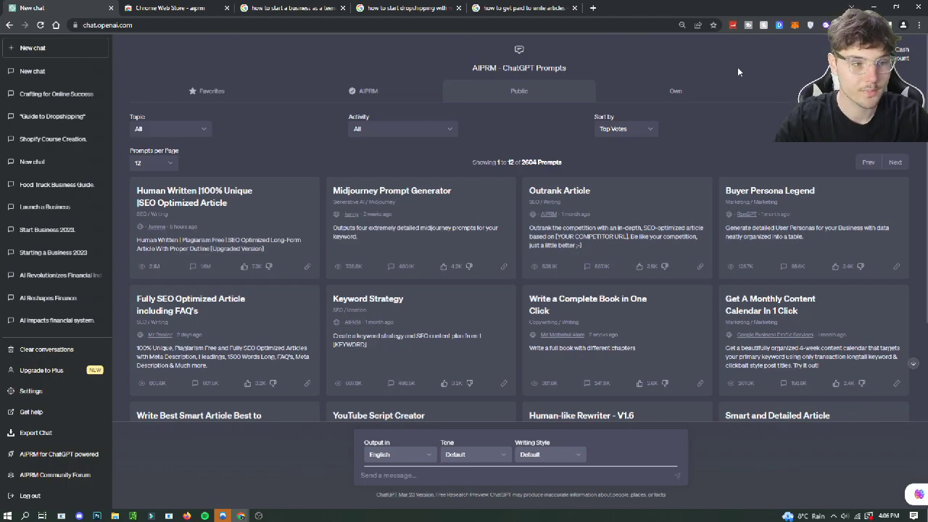
Step: Glance at the AIPRM extension store page, then return to the ChatGPT prompt library
click(203, 8)
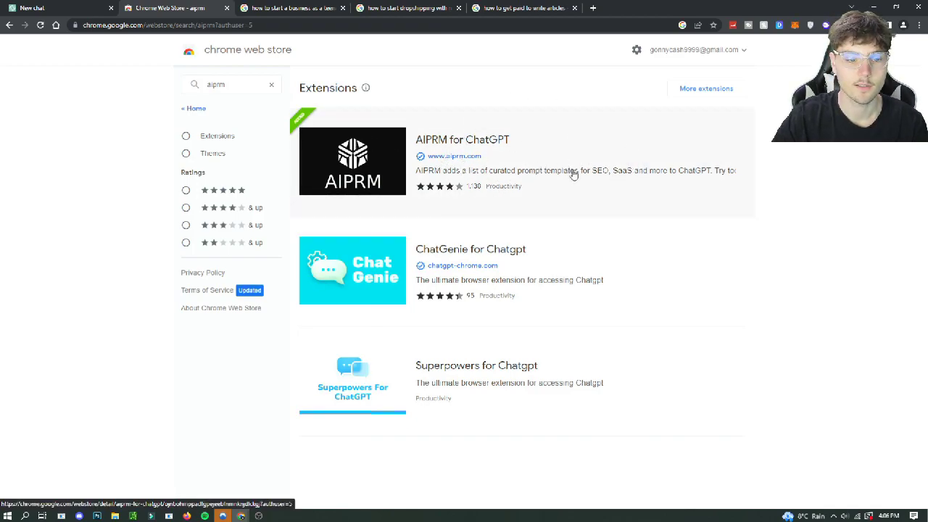
key(ctrl+shift+Tab)
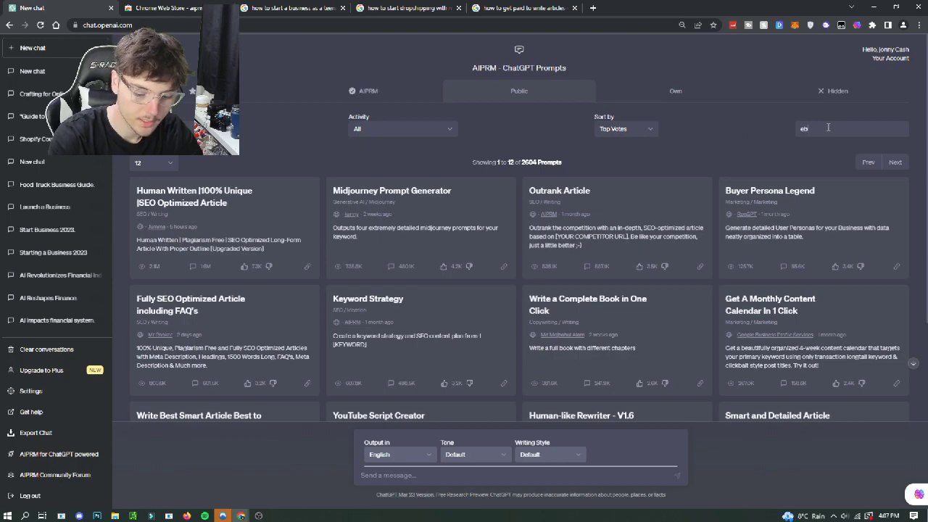
Step: Search the AIPRM prompts for 'ebook', browse the matching results and check the Sort by options
text(ook)
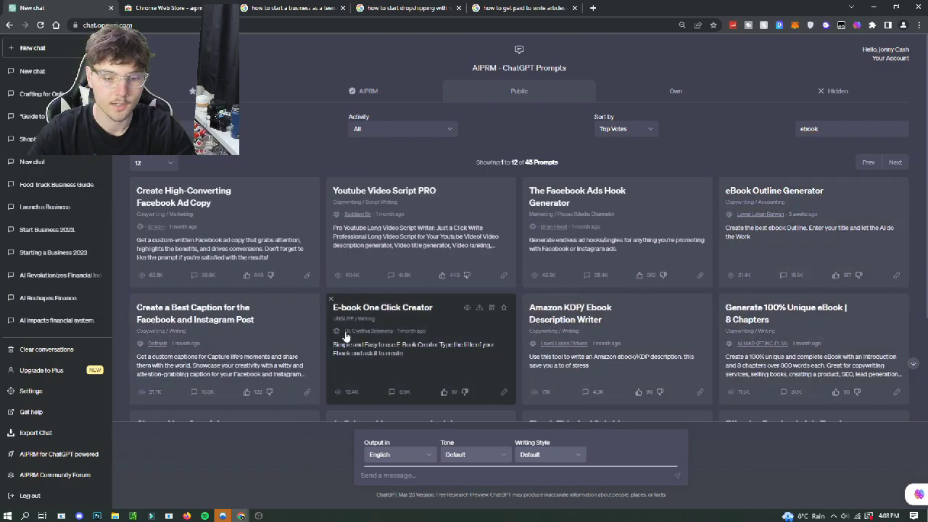
scroll(410, 315, down, 2)
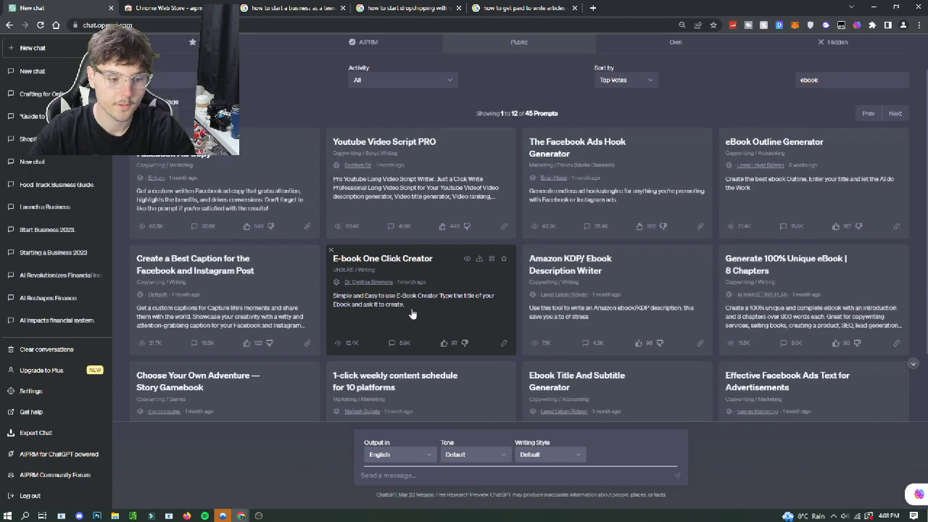
scroll(750, 241, up, 2)
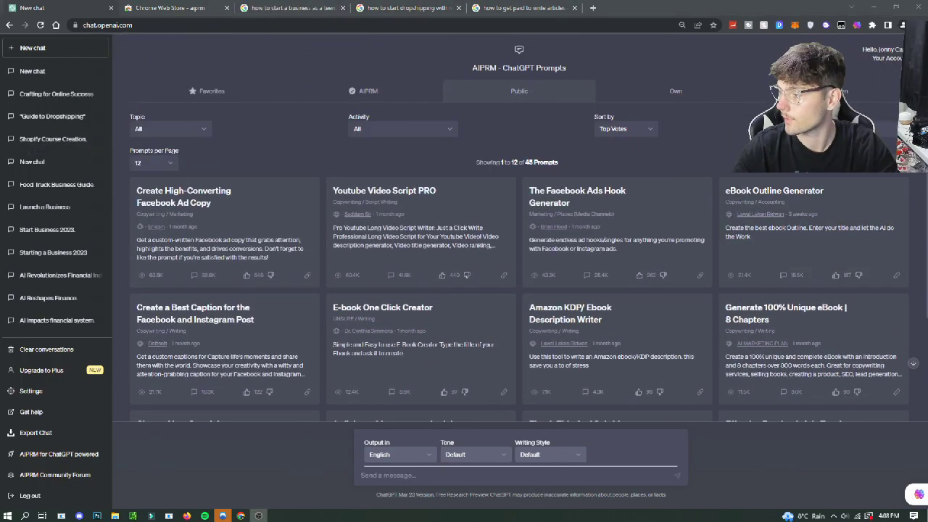
scroll(452, 114, down, 1)
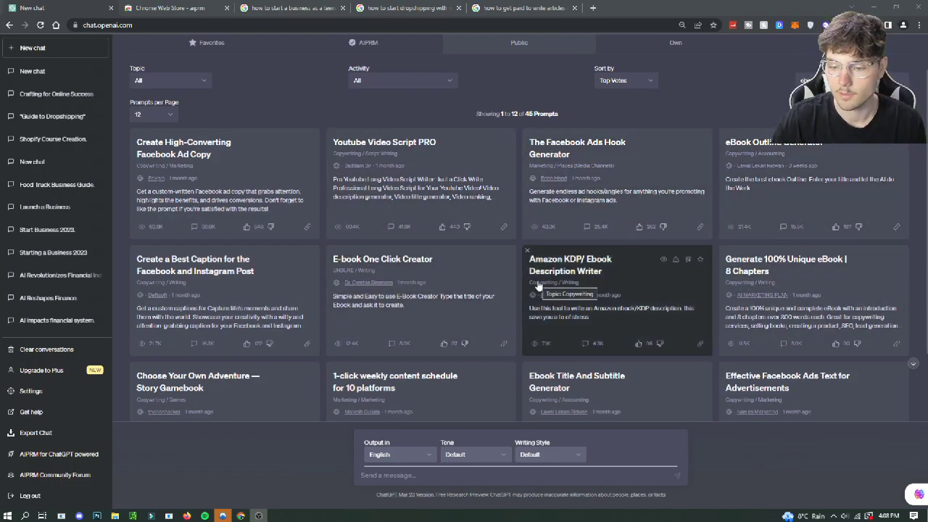
scroll(490, 294, down, 1)
scroll(486, 293, down, 1)
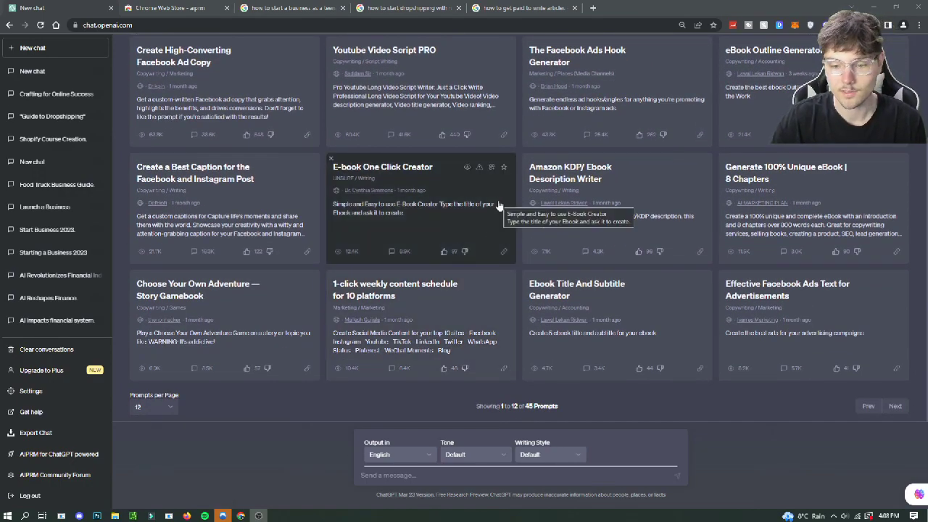
scroll(504, 174, up, 3)
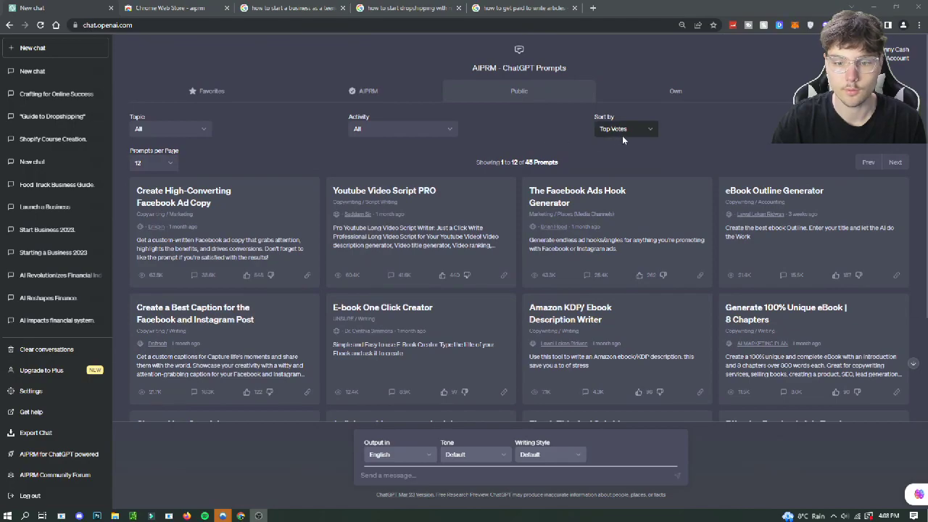
click(622, 133)
scroll(855, 234, down, 2)
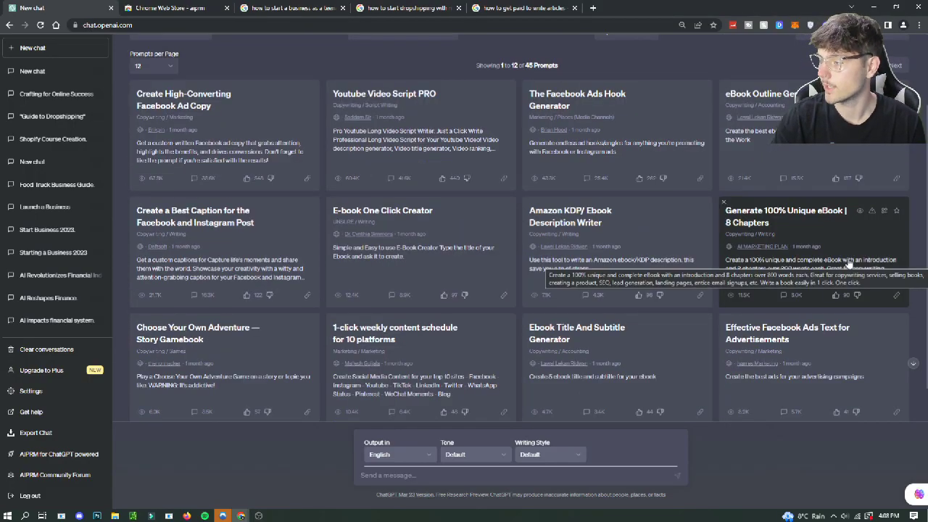
Step: Load the Generate 100% Unique eBook | 8 Chapters prompt, keeping tone and writing style at Default
click(848, 265)
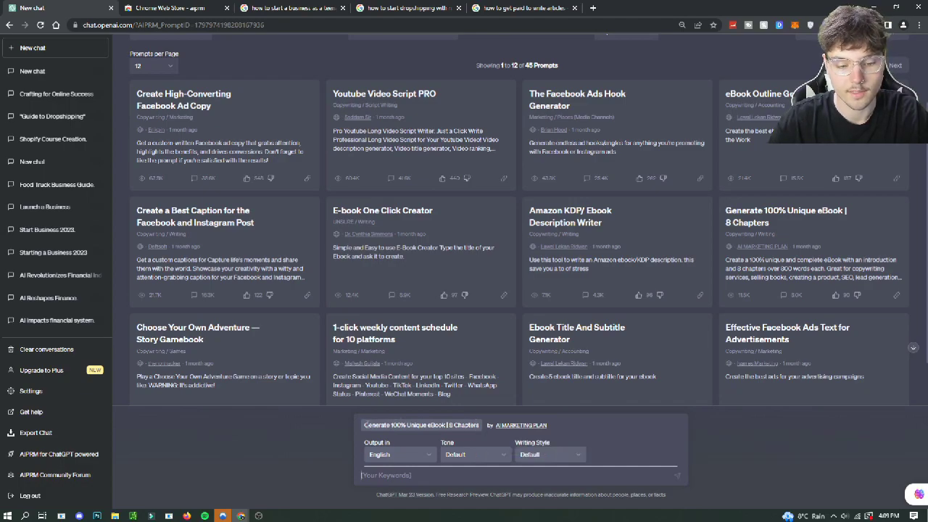
drag(489, 429, 489, 429)
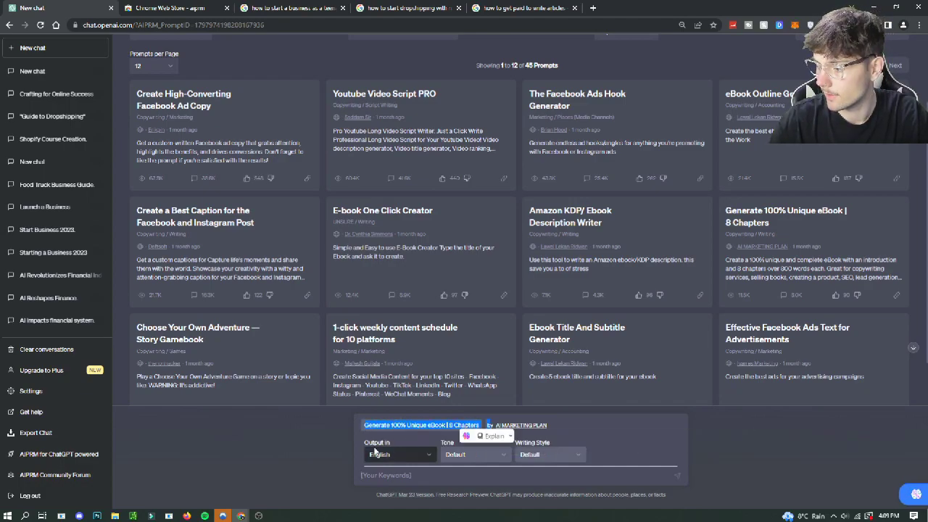
click(621, 439)
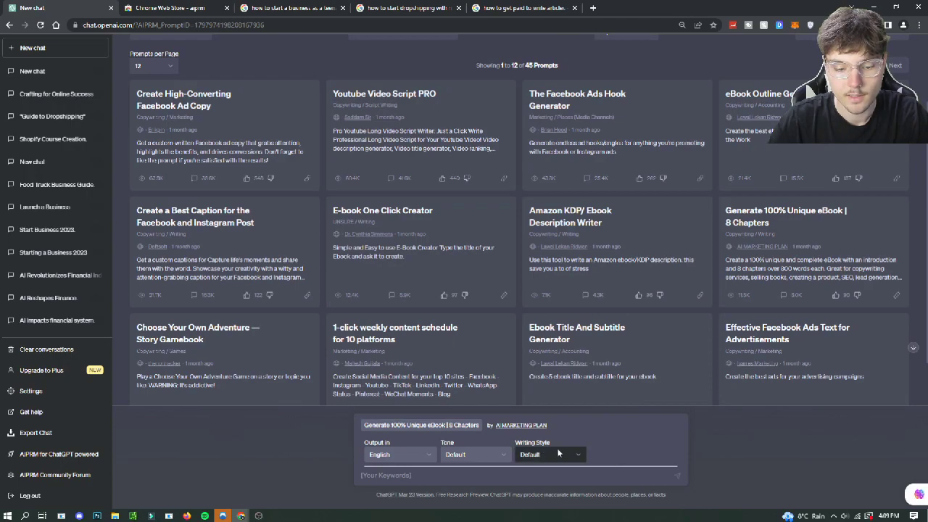
click(464, 453)
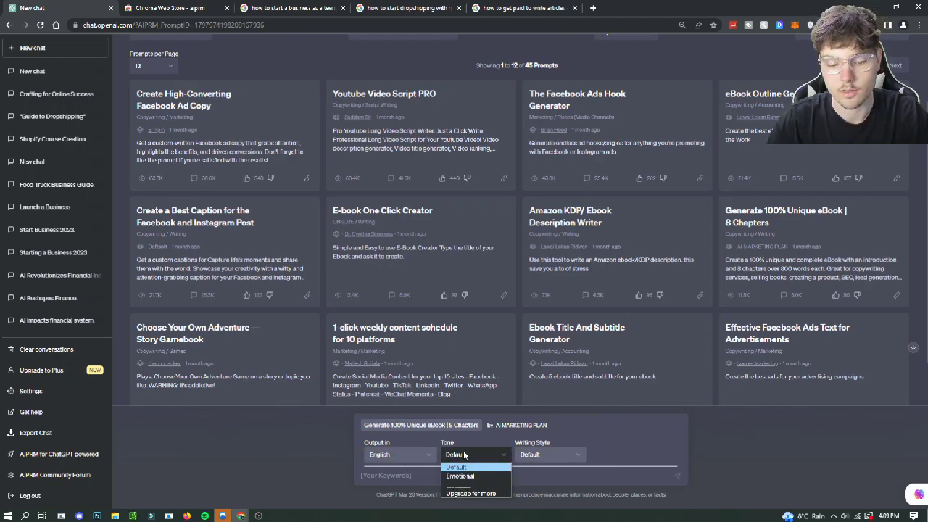
click(558, 455)
click(564, 458)
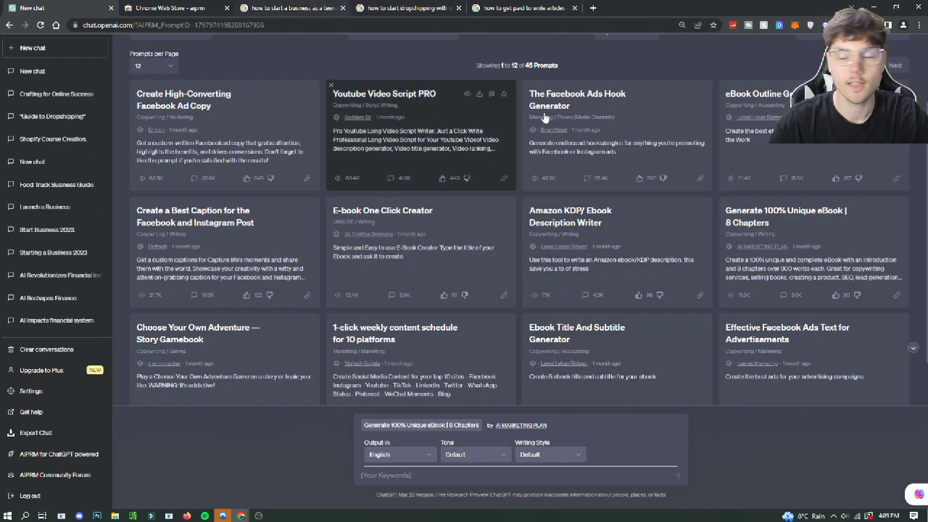
Step: Copy the Google query 'how to start a business as a teenager' and return to ChatGPT
click(330, 8)
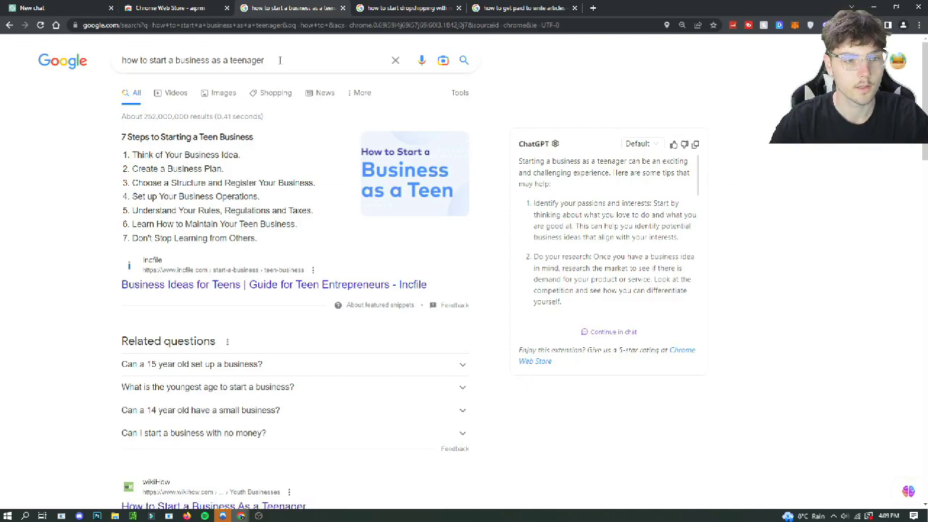
drag(315, 64, 121, 61)
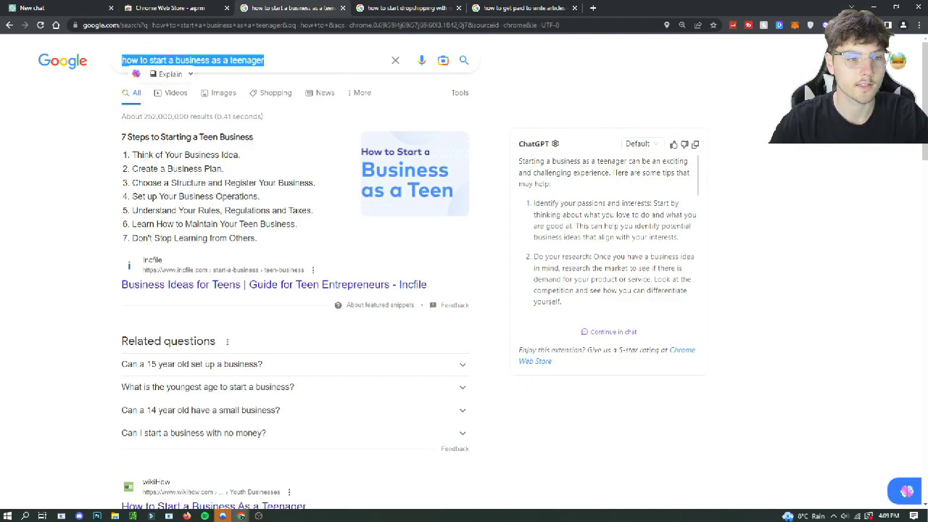
right_click(172, 62)
click(222, 101)
key(ctrl+1)
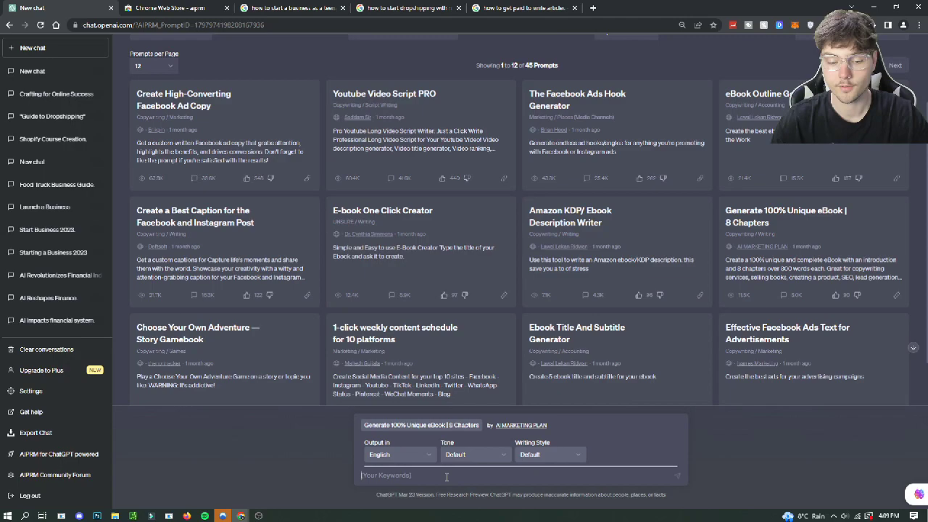
Step: Paste the teenager business query as plain text into the keywords box and send it
right_click(446, 476)
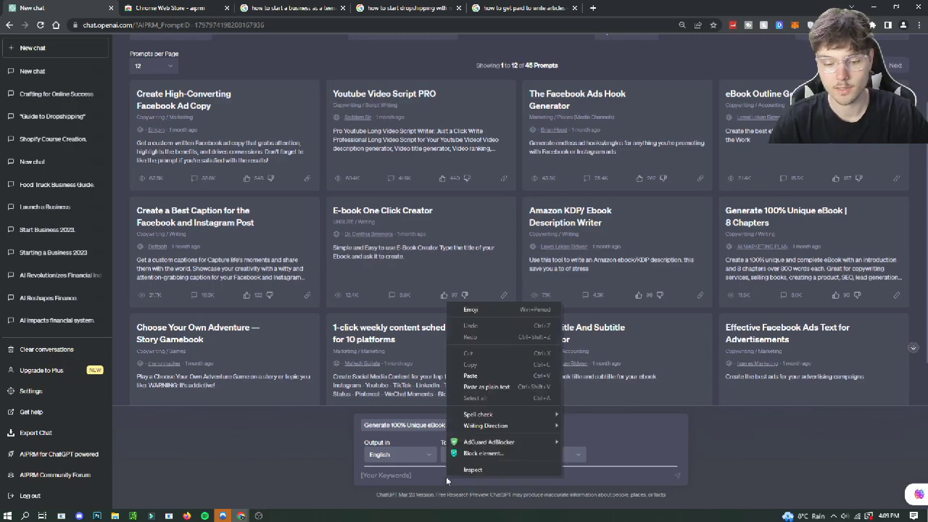
click(479, 389)
click(678, 479)
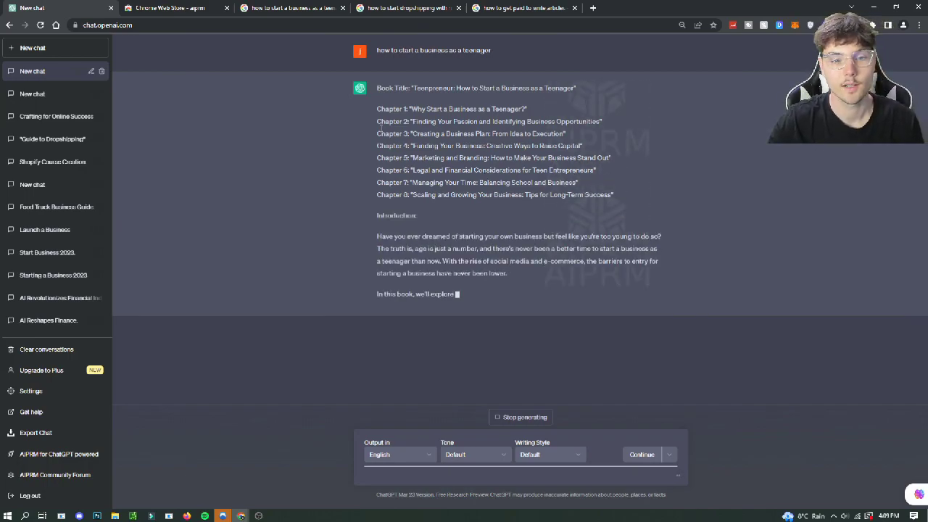
Step: Review the generated Teenpreneur book title and eight-chapter list
drag(377, 88, 462, 109)
click(460, 127)
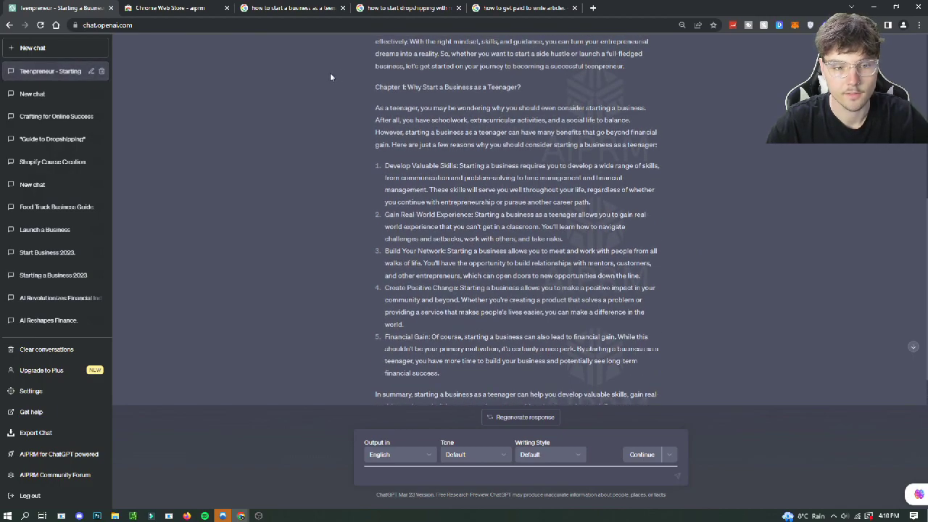
scroll(648, 330, up, 10)
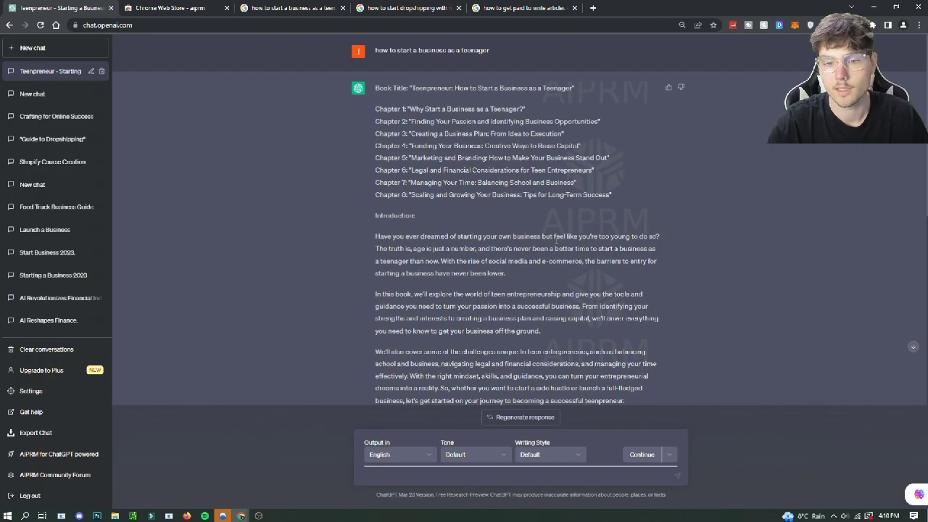
scroll(556, 241, down, 3)
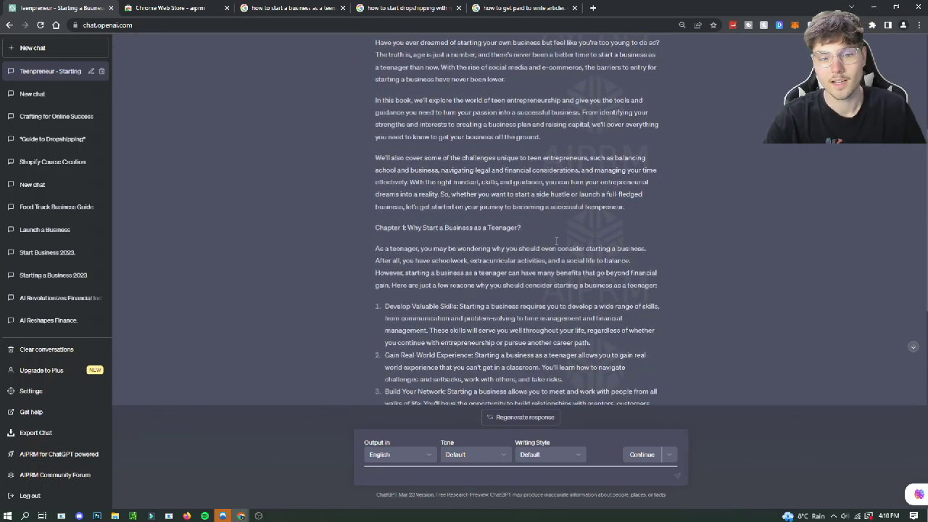
Step: Review the full generated Teenpreneur text through the introduction and Chapter 1
click(179, 8)
key(ctrl+shift+Tab)
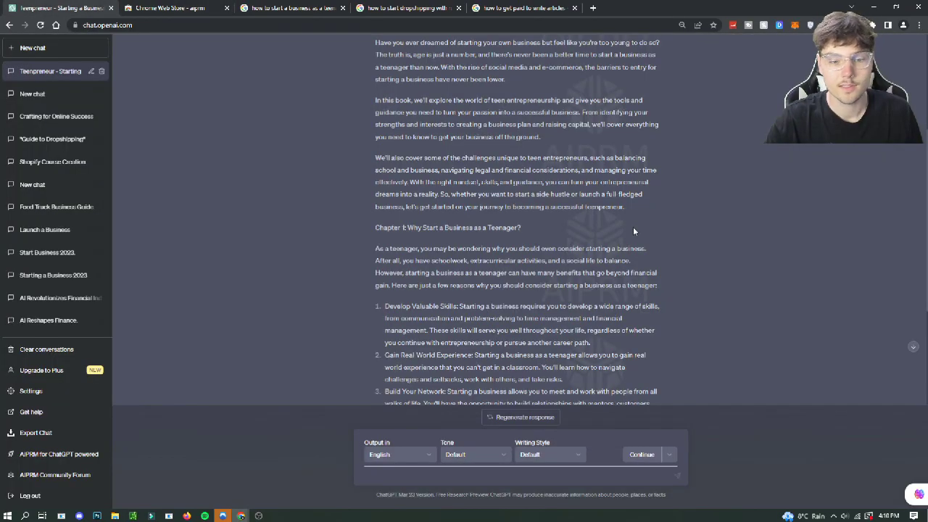
scroll(634, 231, down, 3)
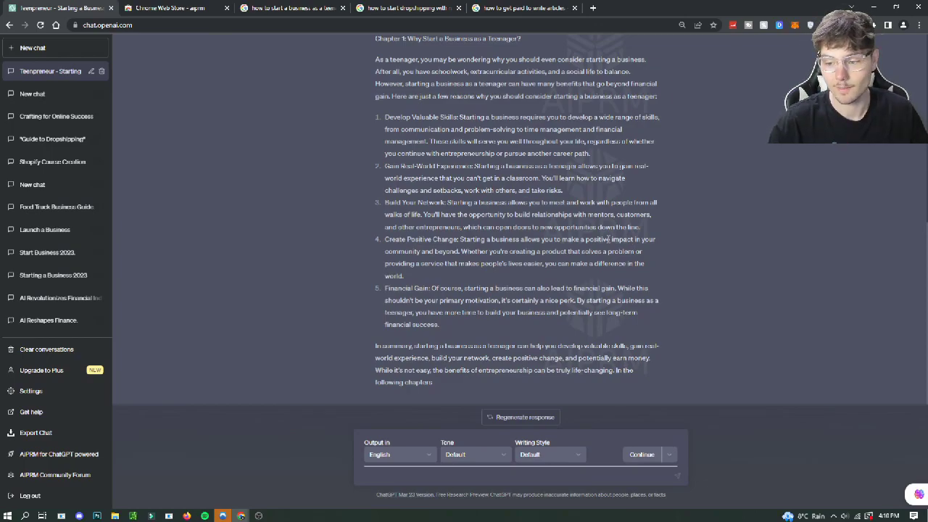
scroll(601, 261, up, 10)
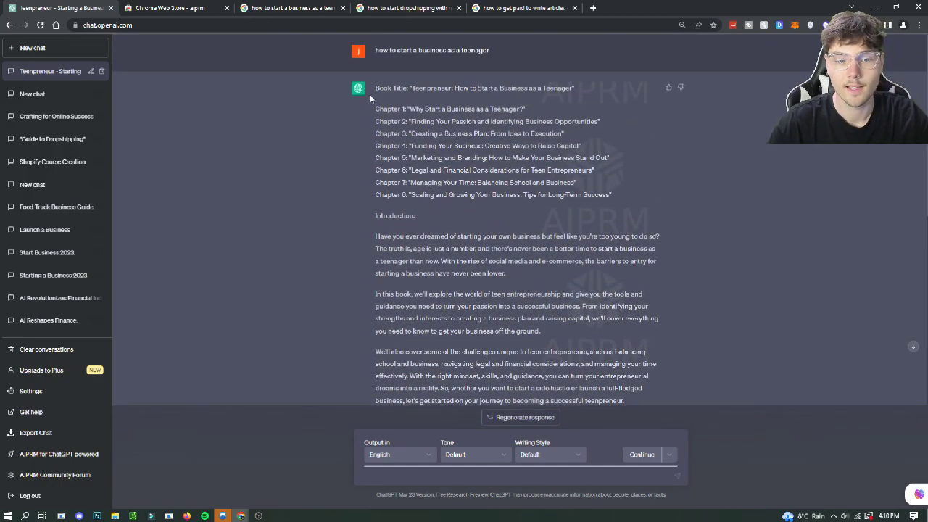
drag(370, 96, 717, 381)
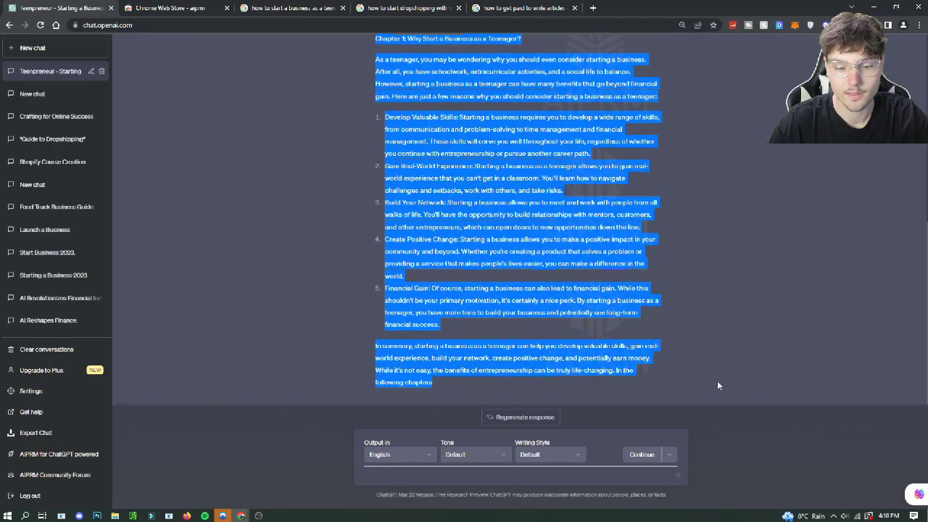
click(629, 318)
scroll(727, 309, up, 5)
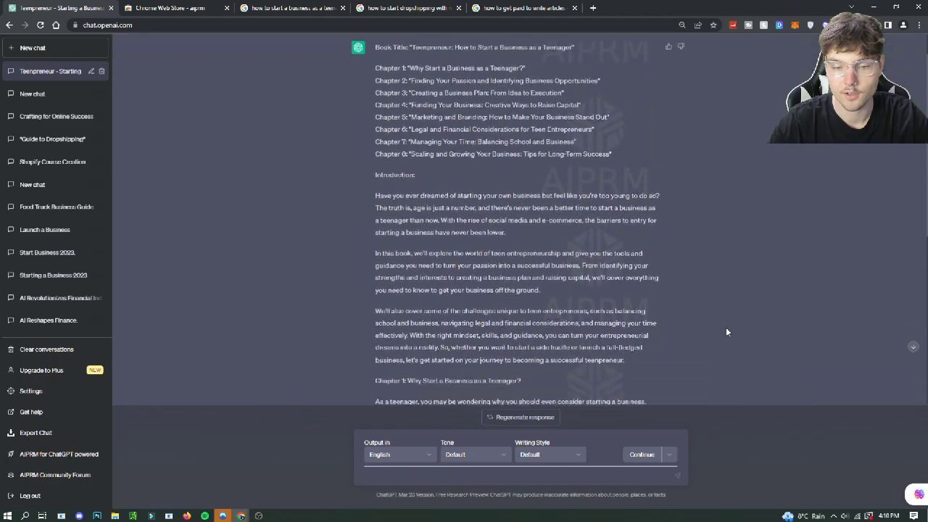
scroll(727, 332, down, 5)
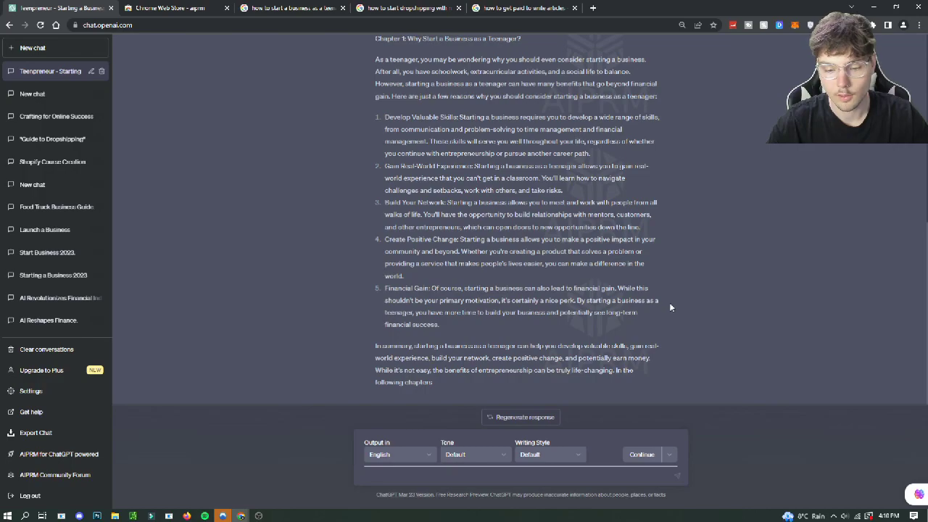
scroll(652, 279, up, 6)
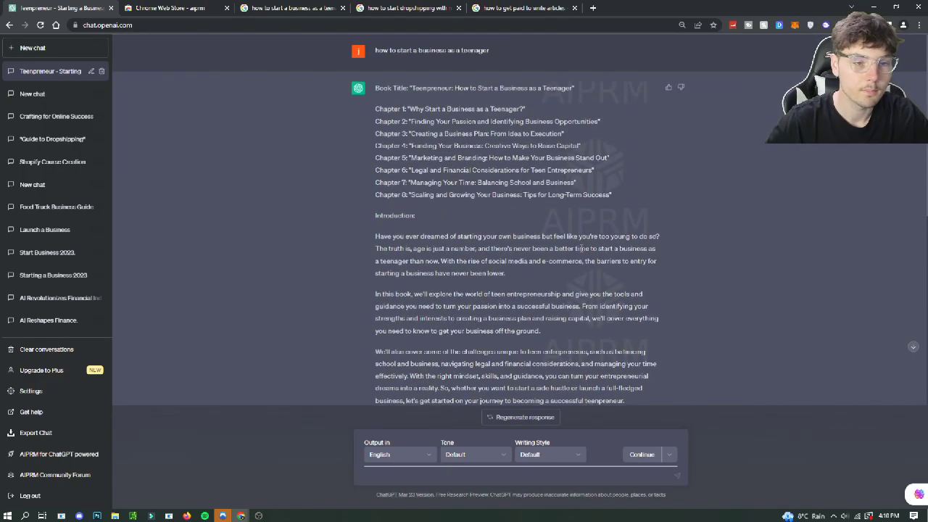
Step: Copy the Google query 'how to start dropshipping with no money' and start a new ChatGPT chat
click(407, 8)
drag(311, 60, 104, 54)
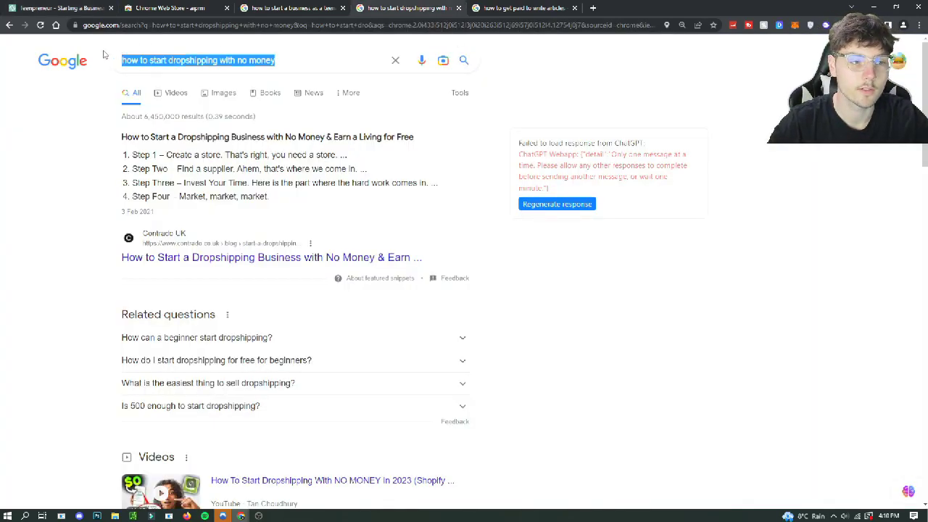
right_click(148, 61)
click(174, 95)
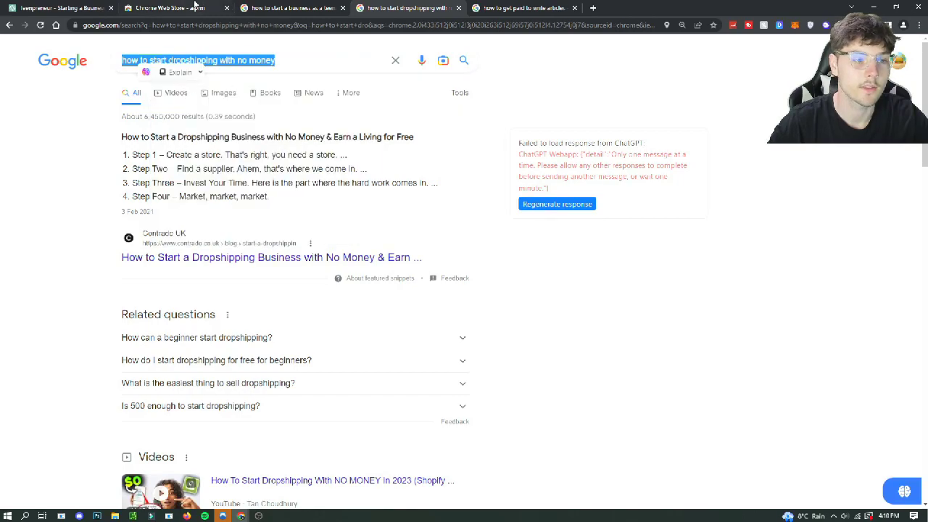
click(62, 8)
click(32, 48)
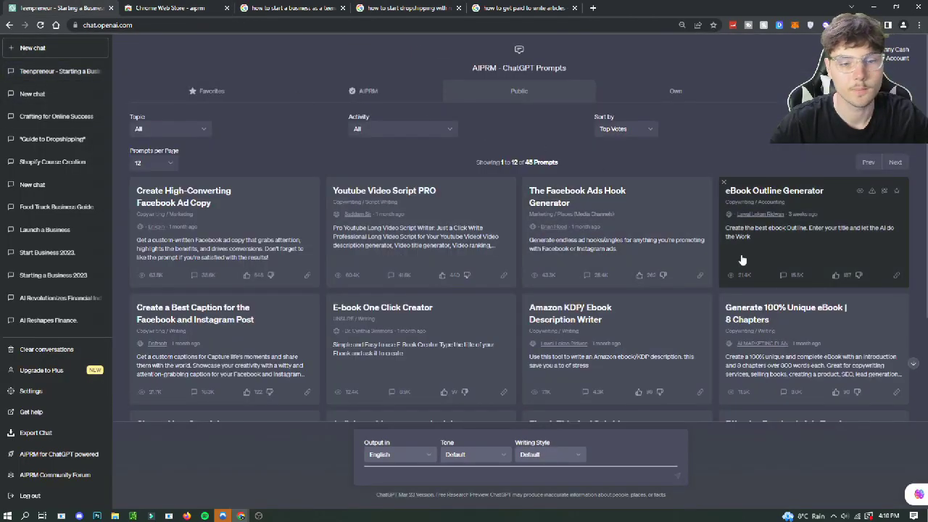
Step: Run eBook Outline Generator on the pasted dropshipping query, producing 'Dropshipping 101: Starting a Business with No Money'
click(859, 238)
right_click(411, 475)
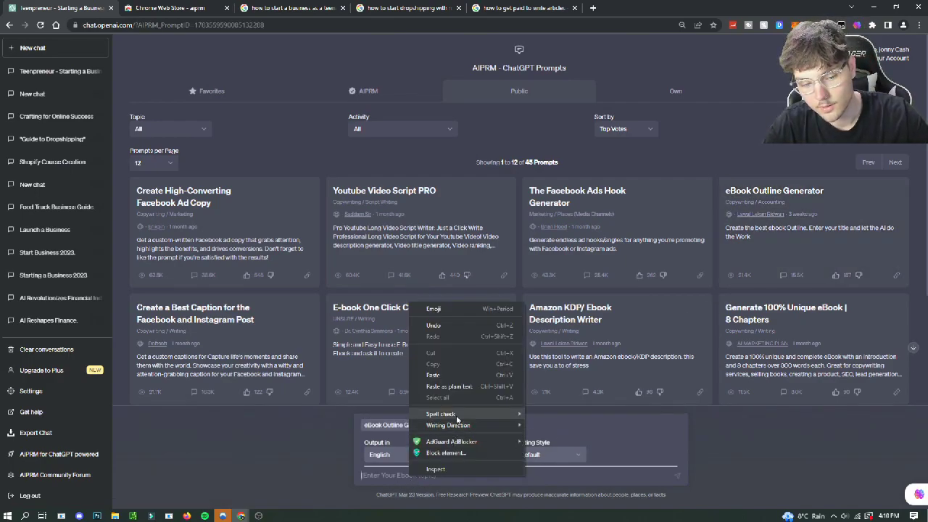
click(448, 386)
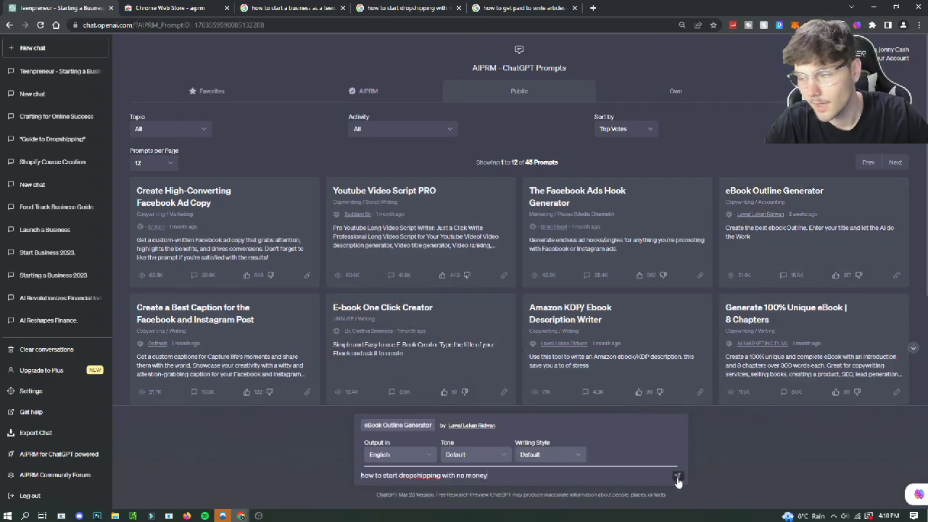
click(677, 478)
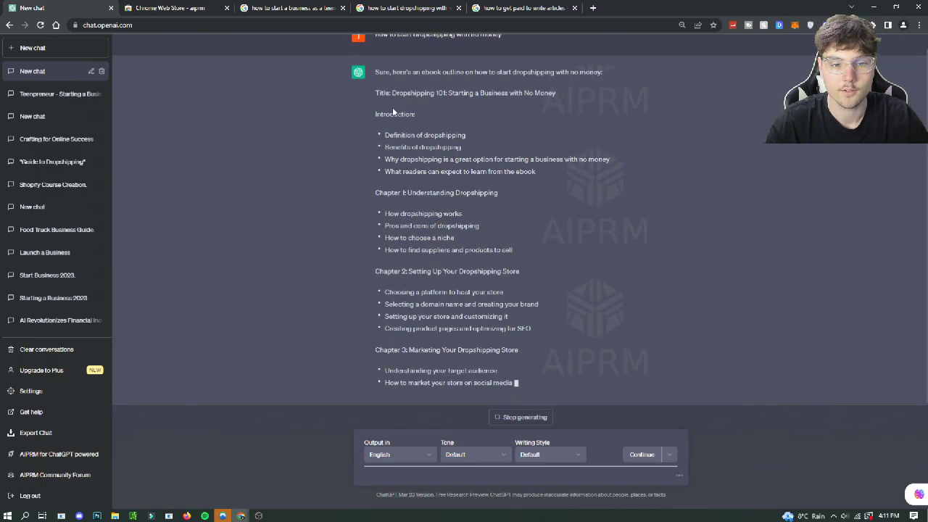
drag(393, 111, 541, 87)
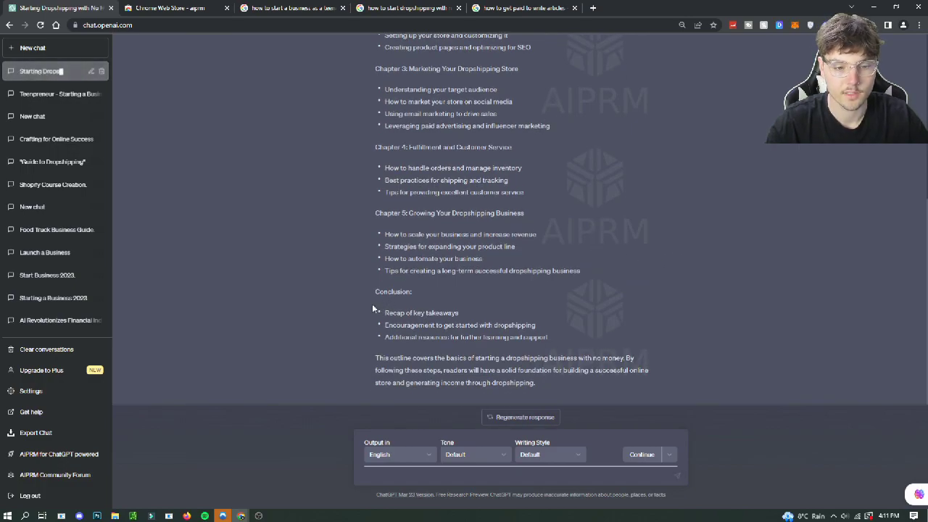
Step: Review the dropshipping outline, highlighting the Chapter 1 heading and Chapter 4 bullets
scroll(514, 181, up, 4)
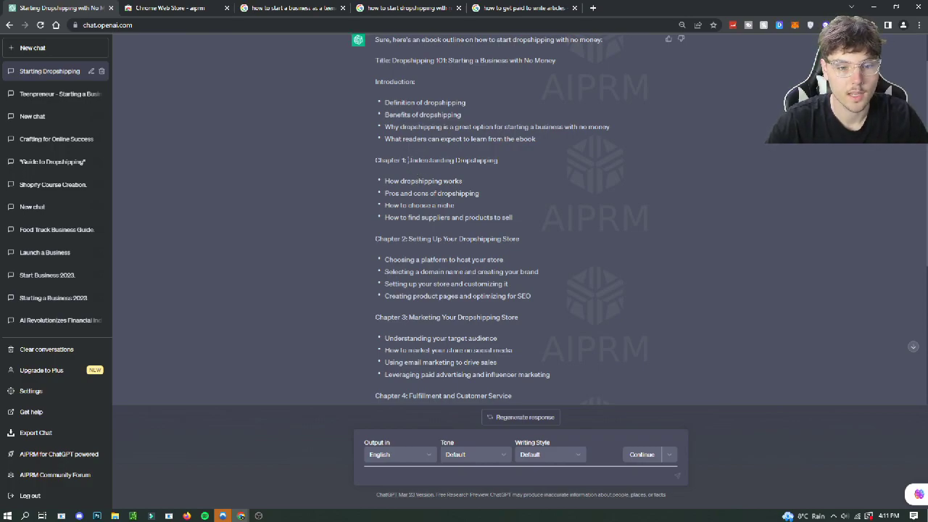
drag(408, 160, 509, 161)
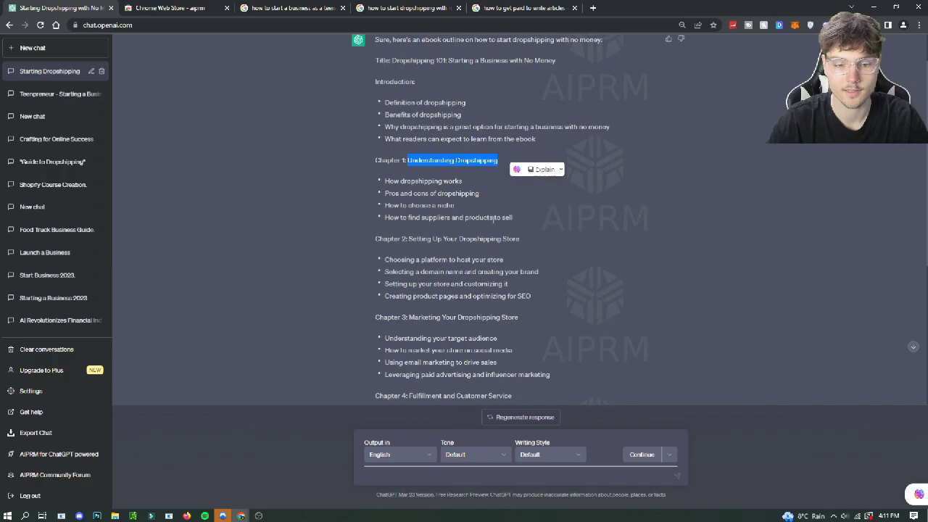
click(604, 228)
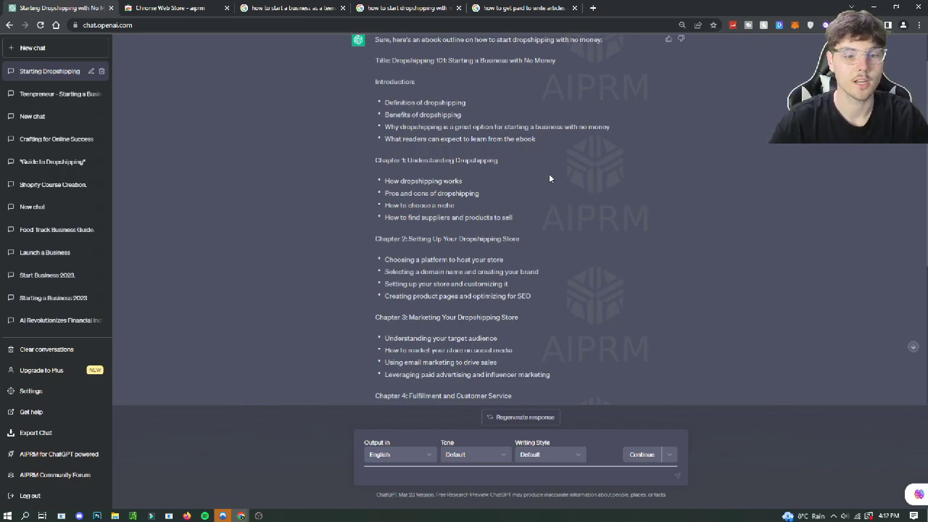
scroll(679, 270, down, 4)
scroll(679, 276, up, 4)
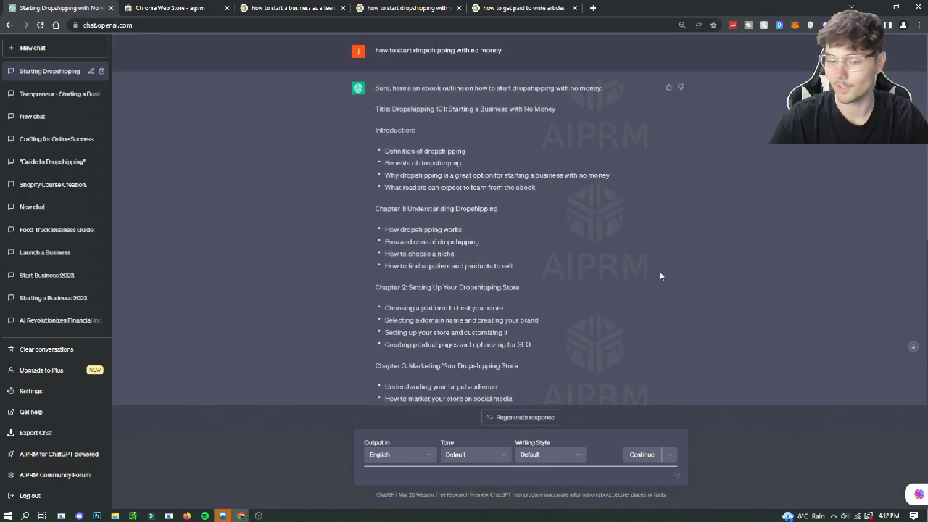
scroll(486, 233, down, 5)
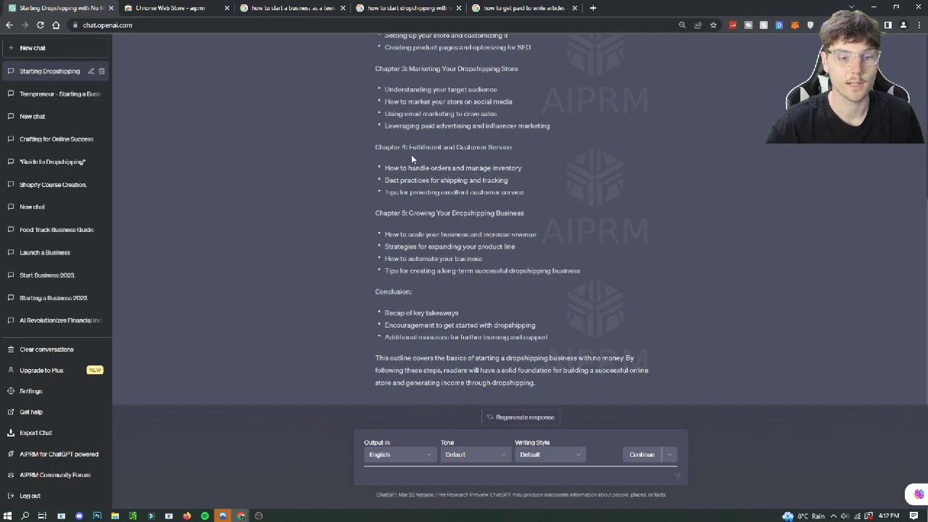
drag(378, 149, 533, 195)
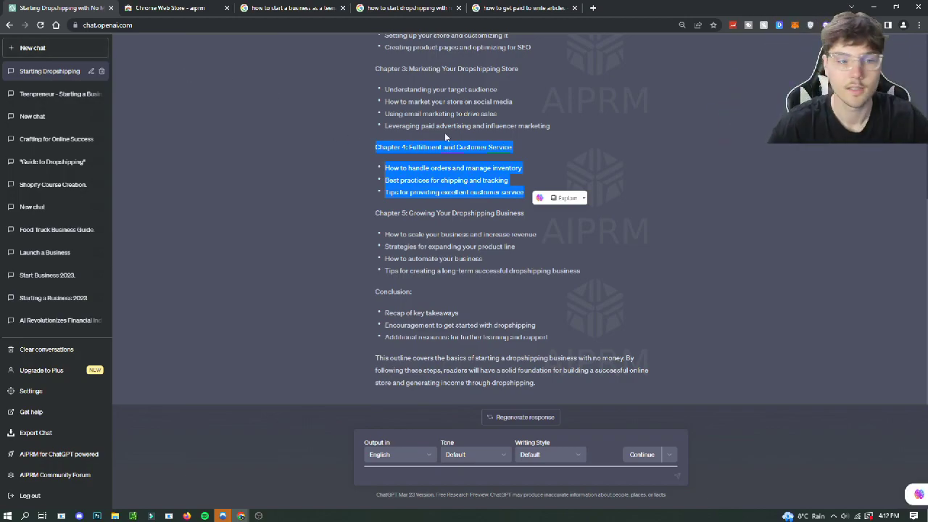
Step: Copy the Google query 'how to get paid to write articles' and start a new ChatGPT chat
click(560, 8)
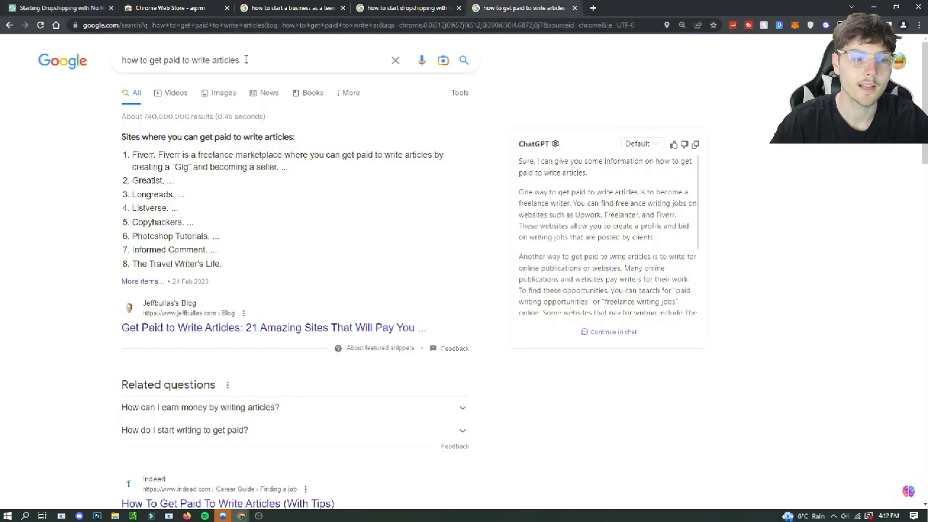
drag(246, 60, 113, 64)
right_click(132, 64)
click(165, 102)
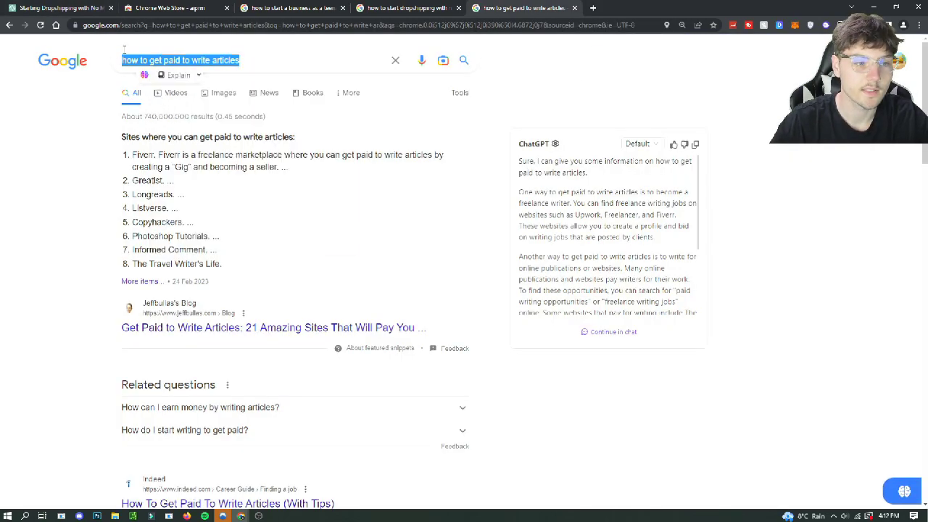
key(ctrl+1)
click(32, 48)
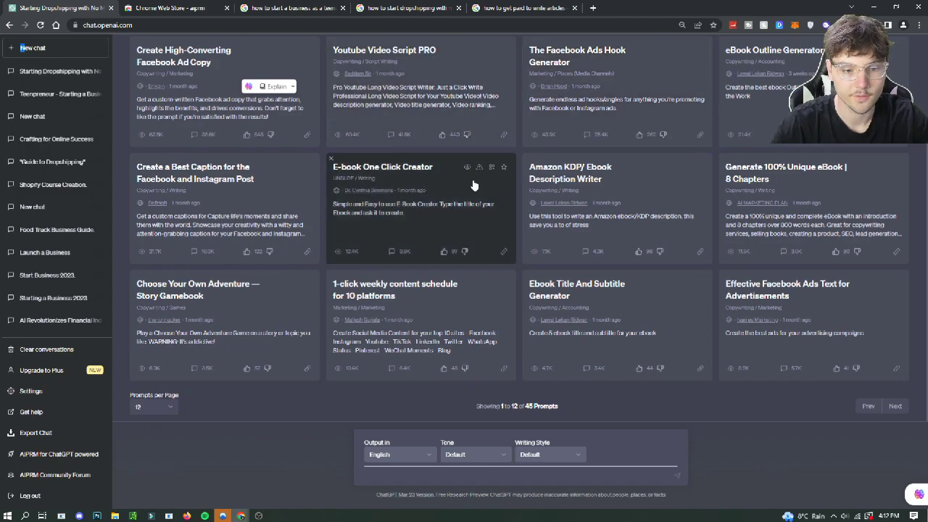
Step: Run E-book One Click Creator on the pasted 'how to get paid to write articles' query
click(438, 216)
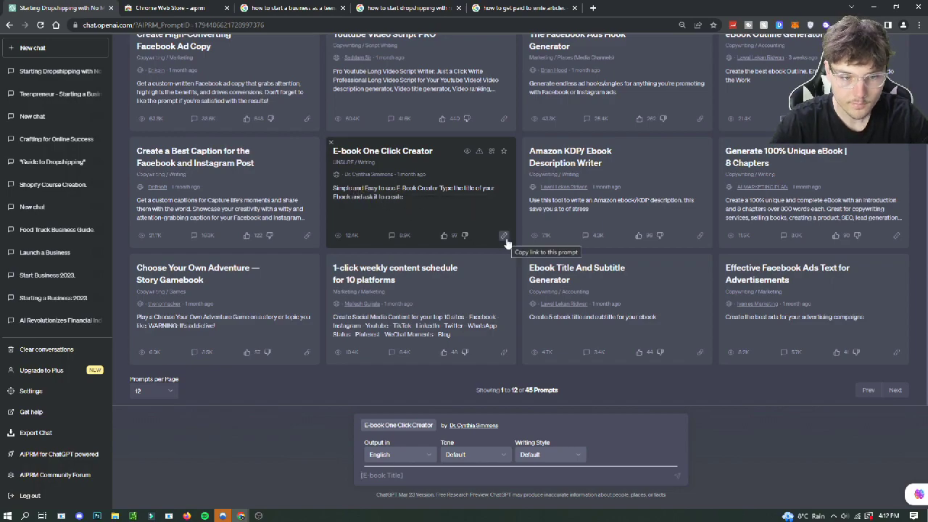
right_click(396, 485)
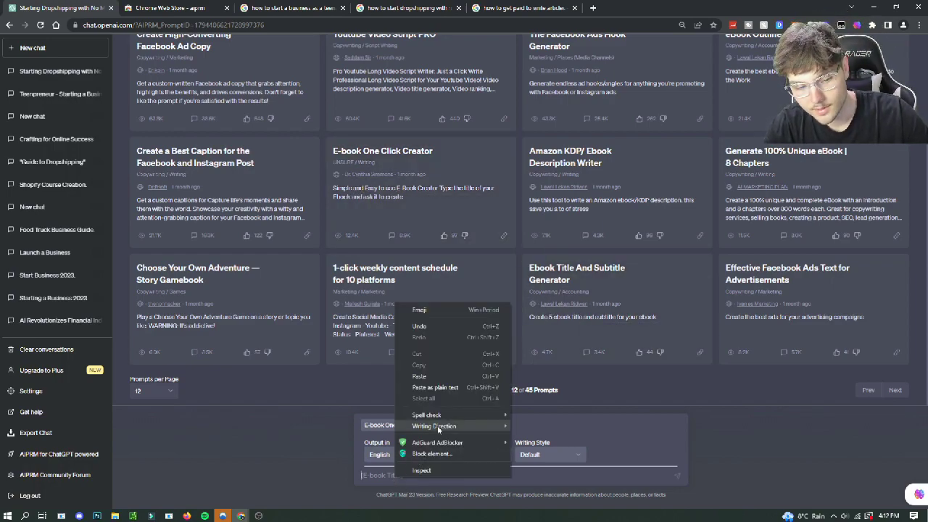
click(441, 382)
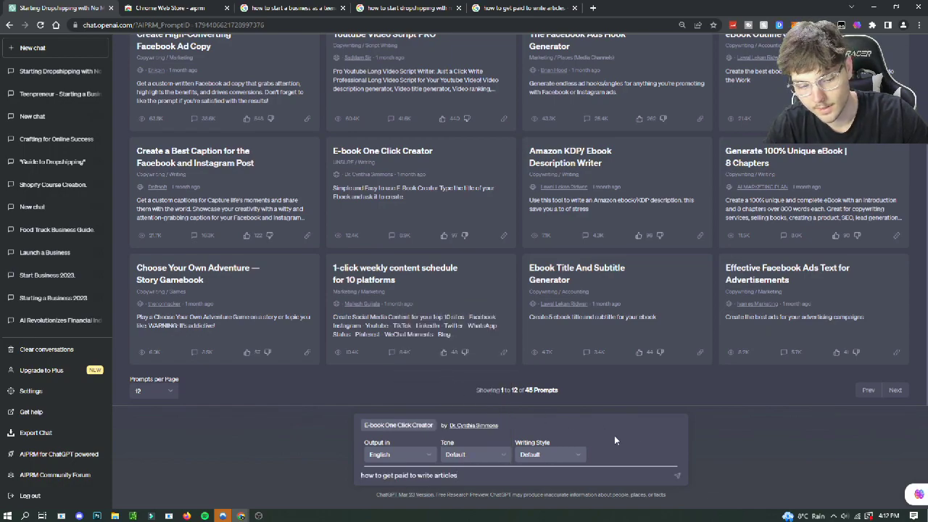
click(677, 475)
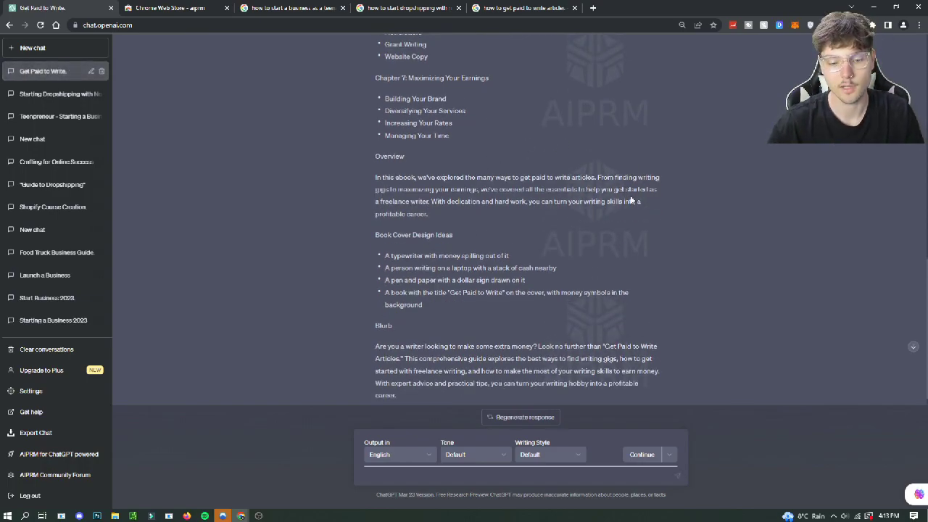
scroll(540, 212, up, 5)
scroll(540, 212, up, 4)
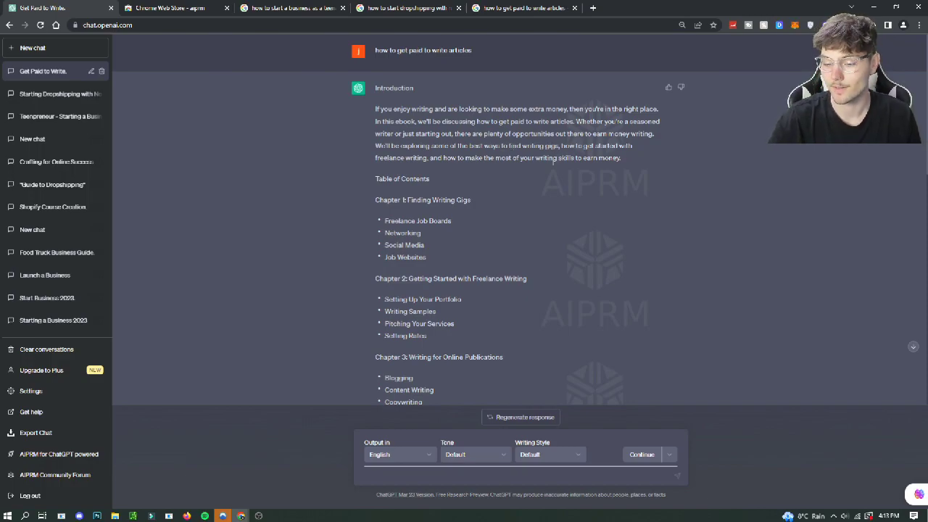
scroll(511, 210, down, 10)
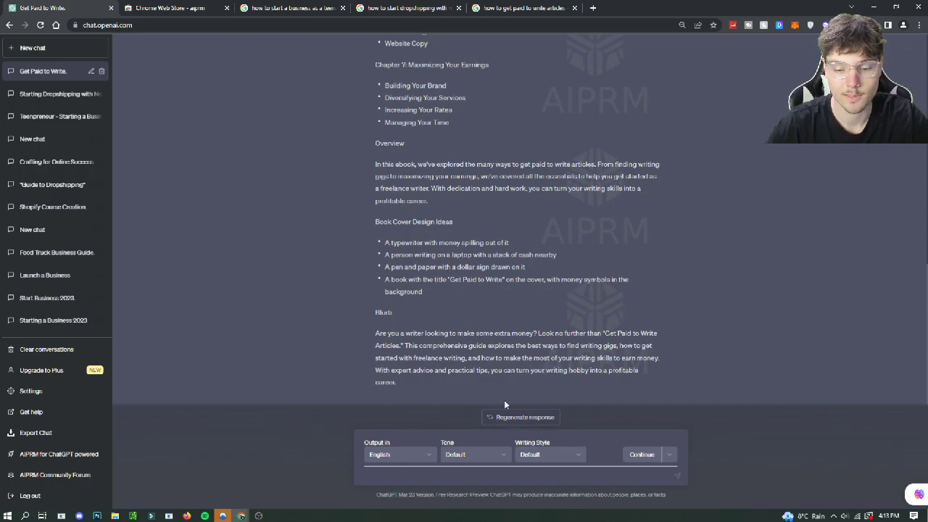
scroll(575, 346, up, 10)
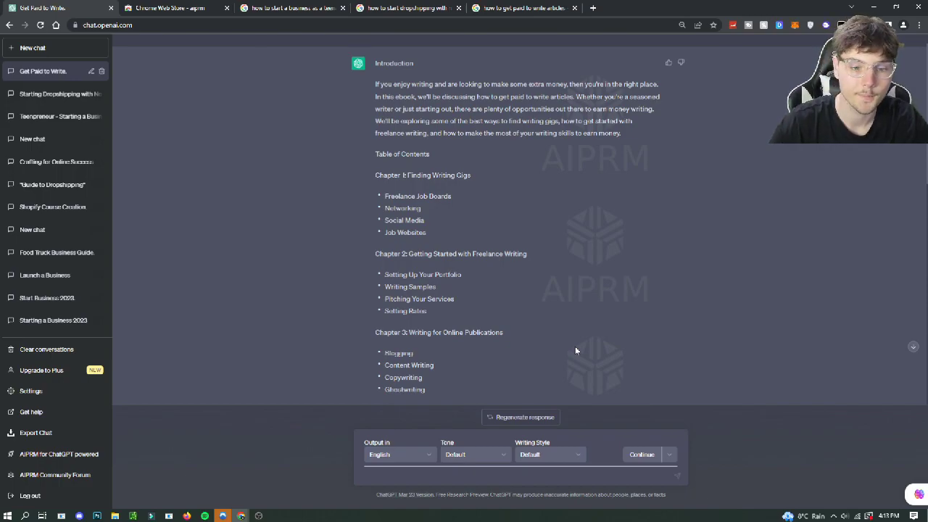
scroll(534, 243, down, 5)
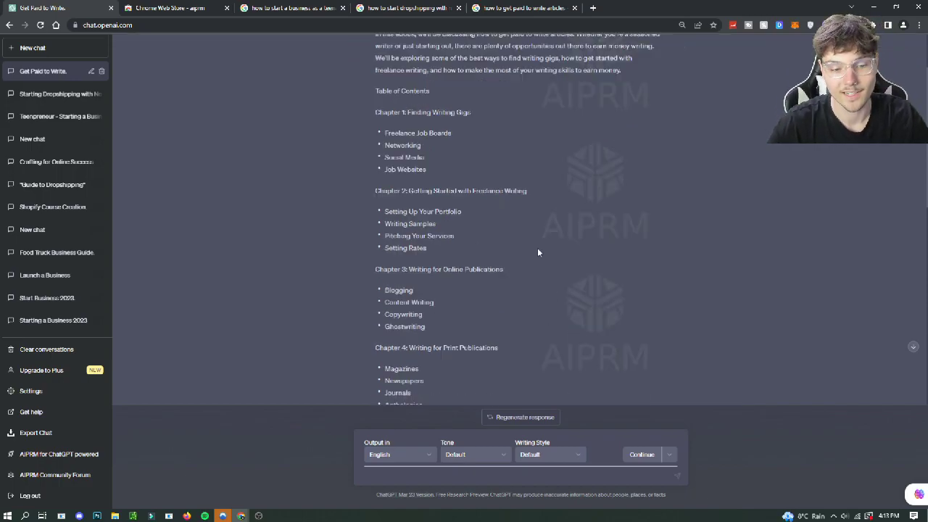
scroll(654, 290, up, 2)
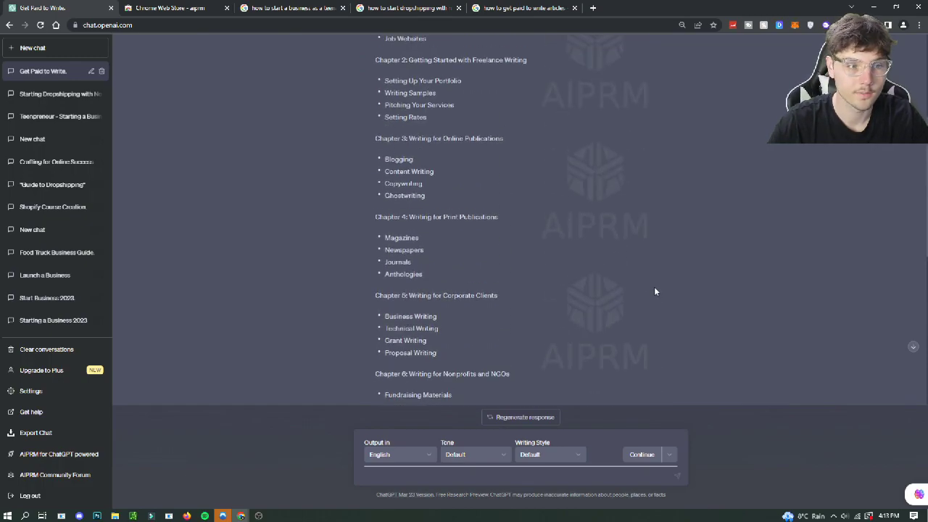
scroll(612, 196, up, 2)
scroll(612, 196, up, 1)
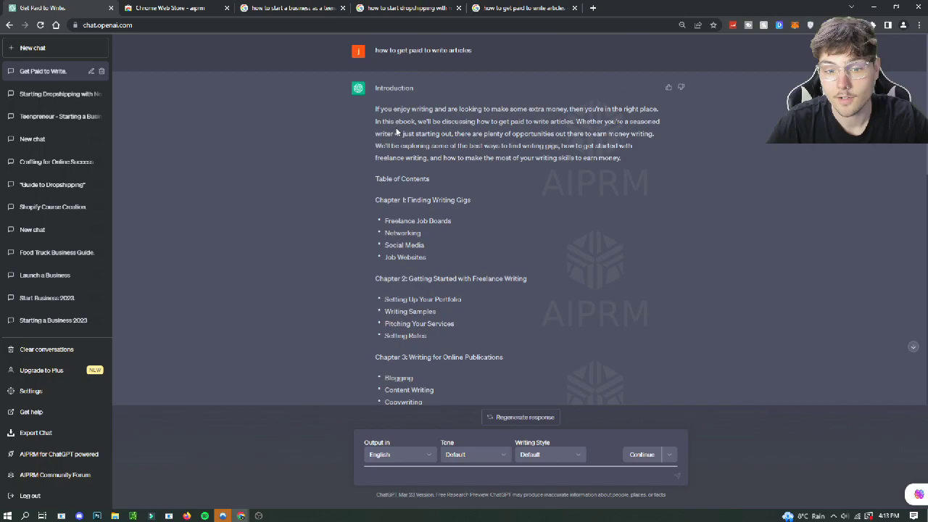
scroll(618, 290, down, 1)
scroll(609, 277, up, 1)
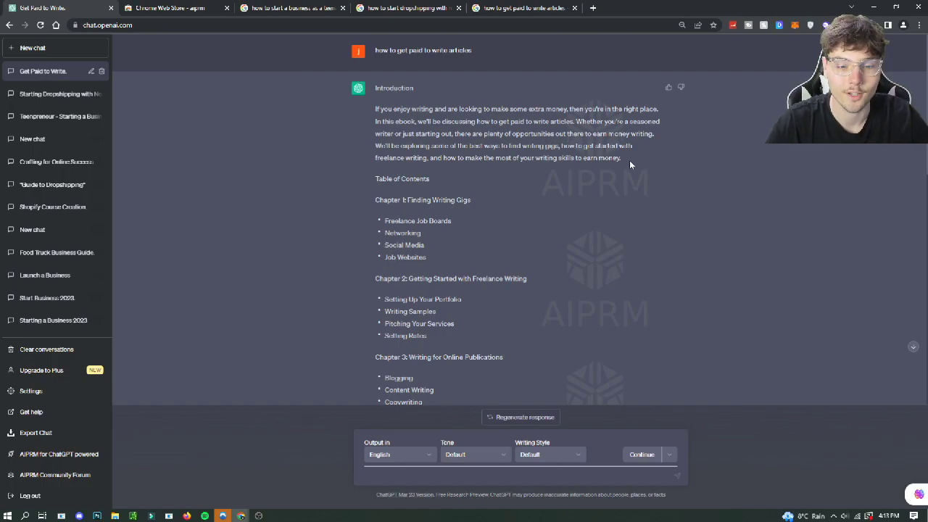
scroll(629, 164, down, 10)
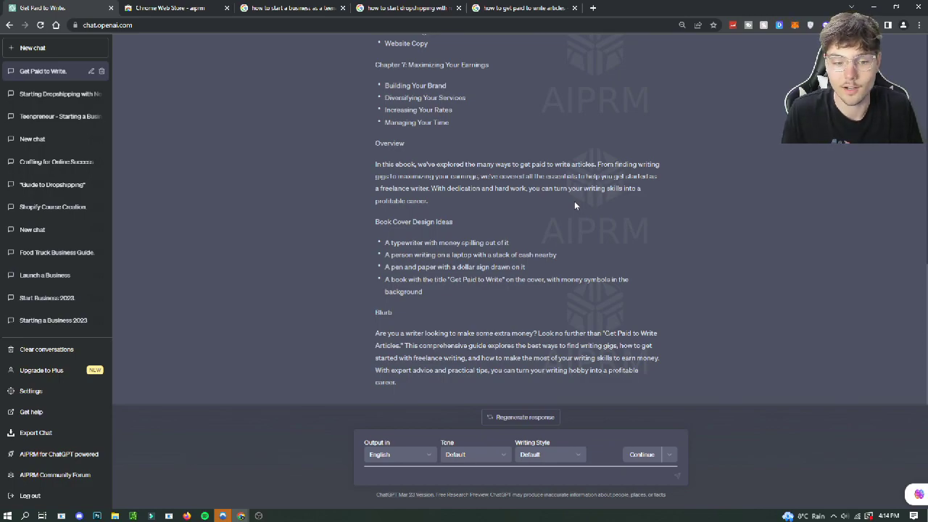
scroll(603, 193, up, 4)
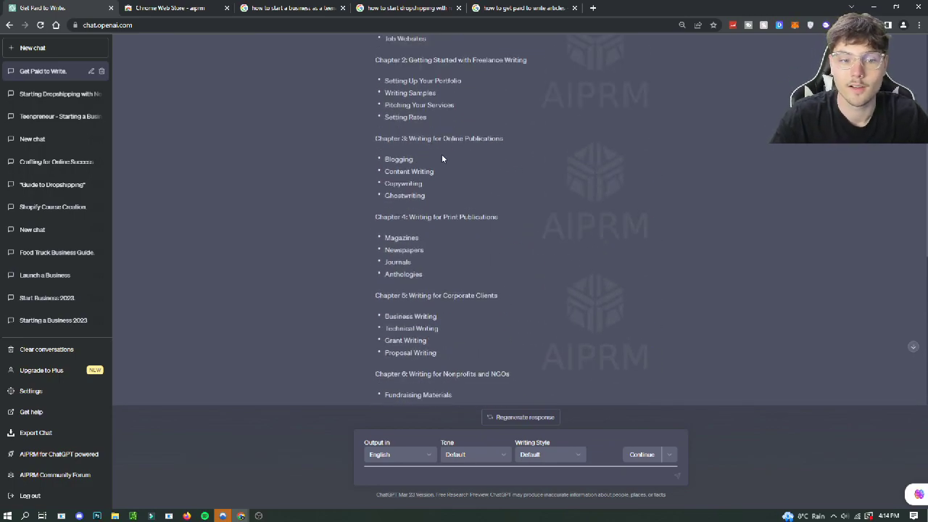
scroll(442, 159, up, 3)
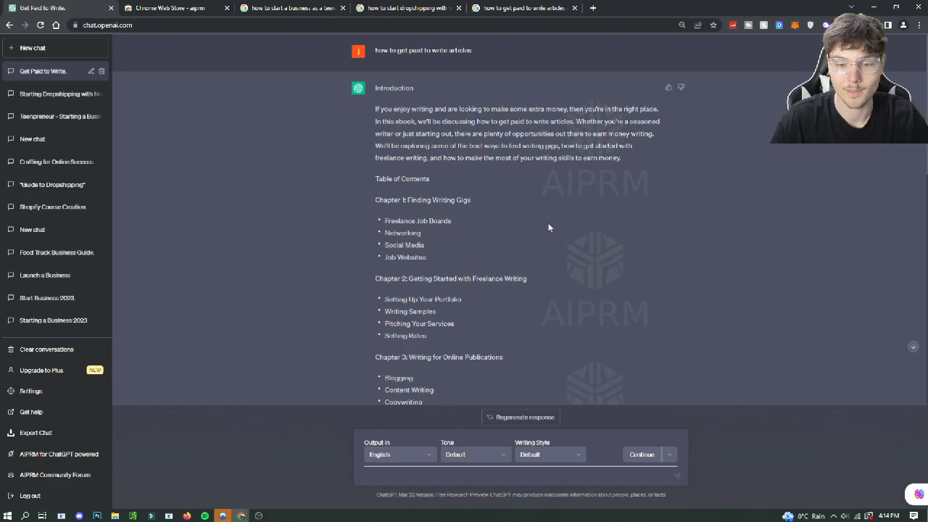
scroll(548, 228, down, 8)
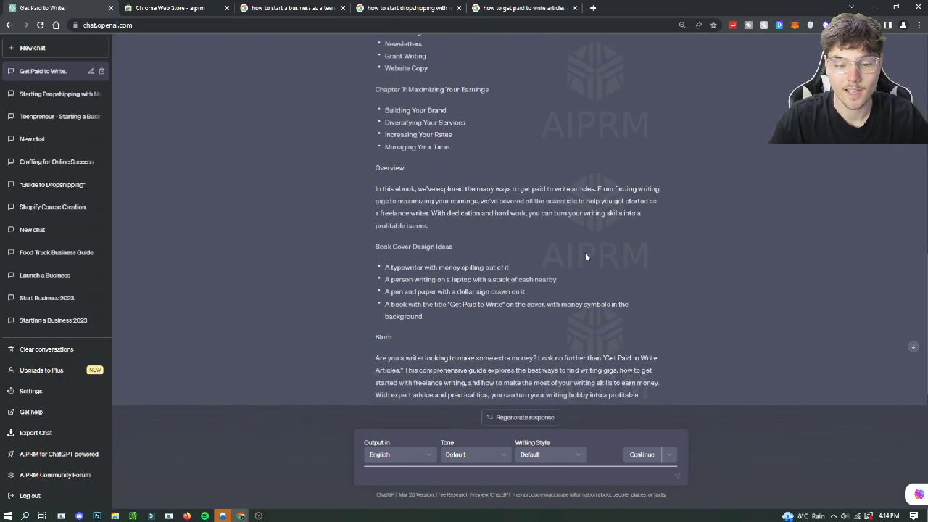